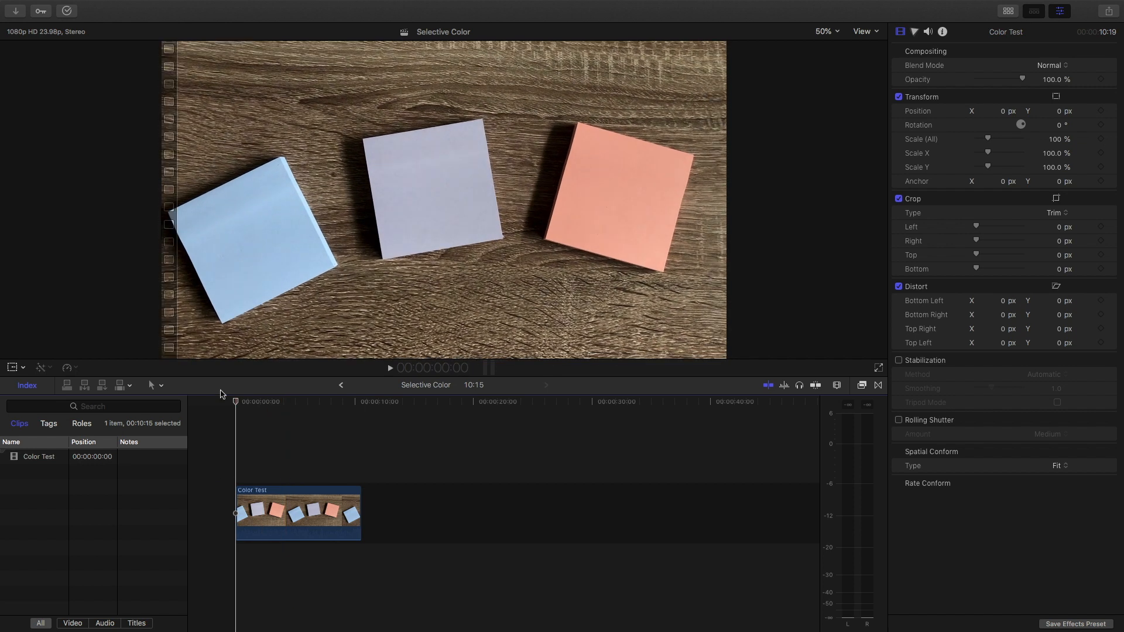
# Park the playhead about 3 seconds into the Color Test clip, search the effects for "color" and apply Color Board
pyautogui.click(240, 508)
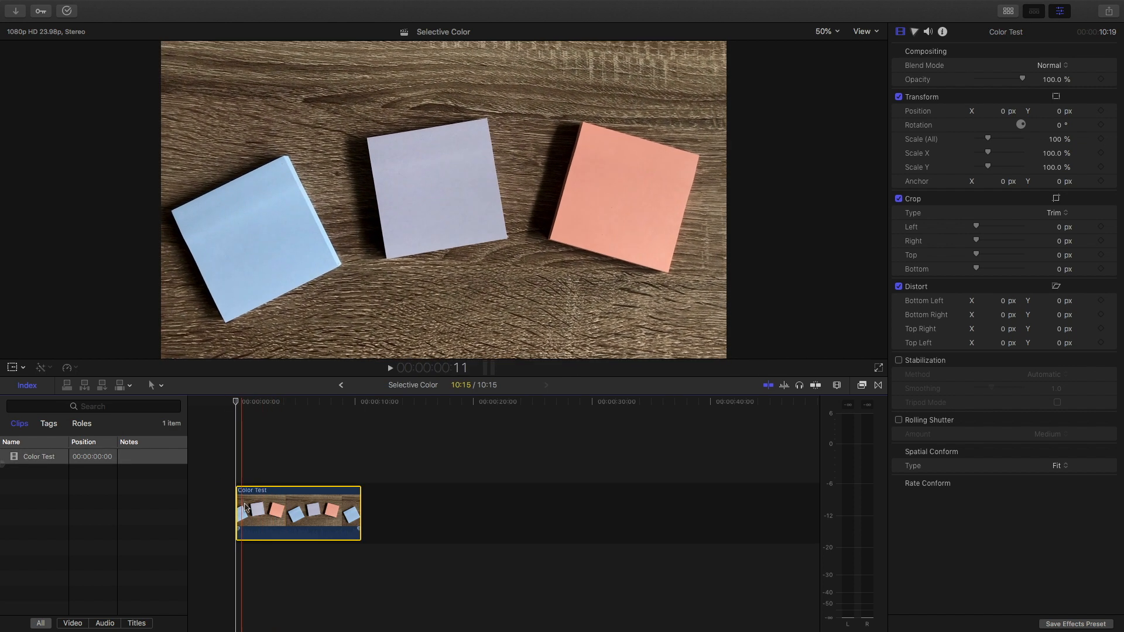
pyautogui.click(274, 507)
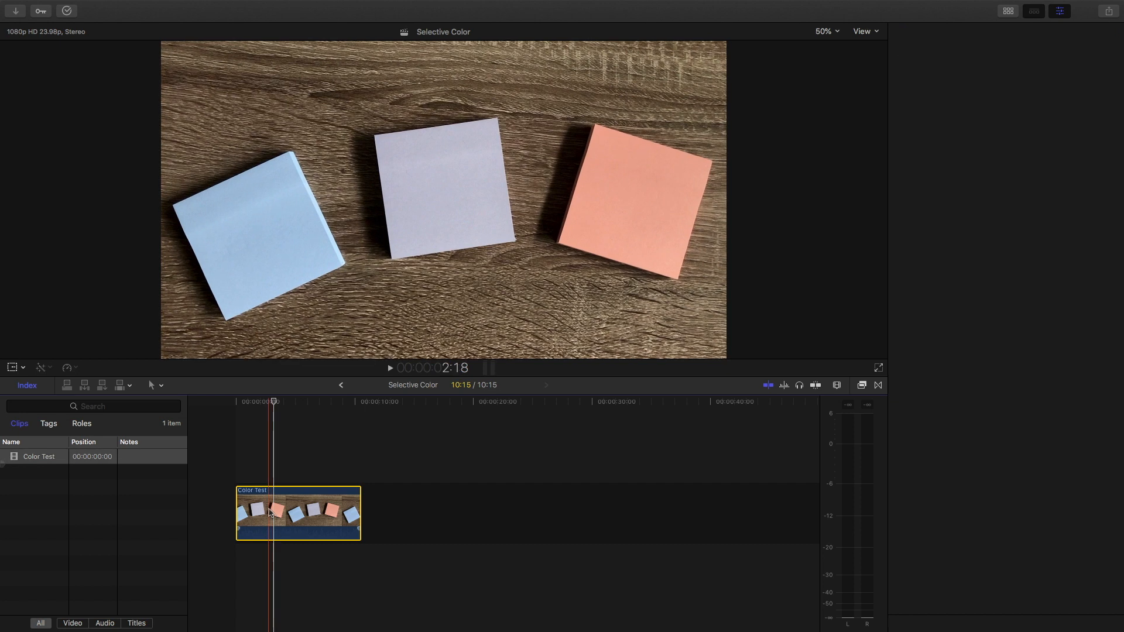
pyautogui.press('super+5')
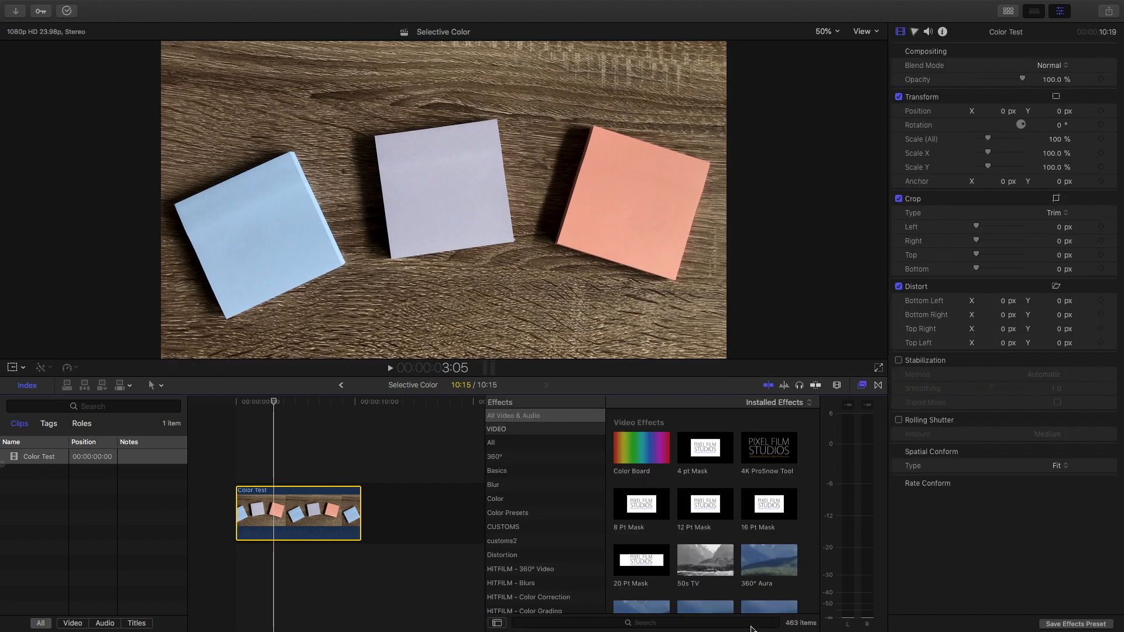
pyautogui.write('color')
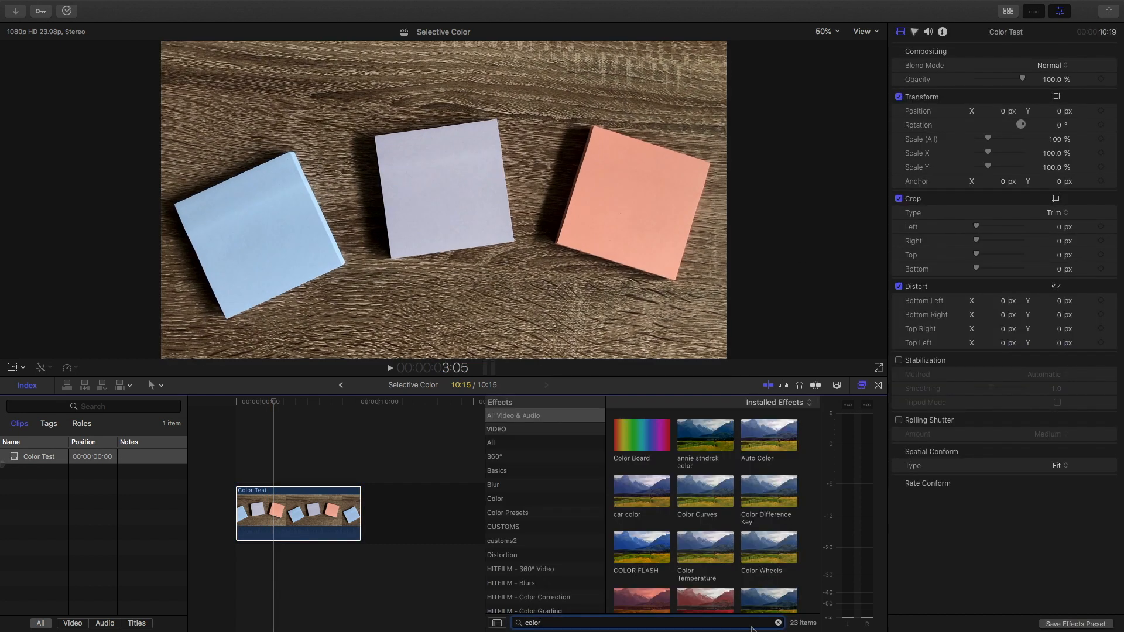
pyautogui.moveTo(641, 435); pyautogui.dragTo(320, 510)
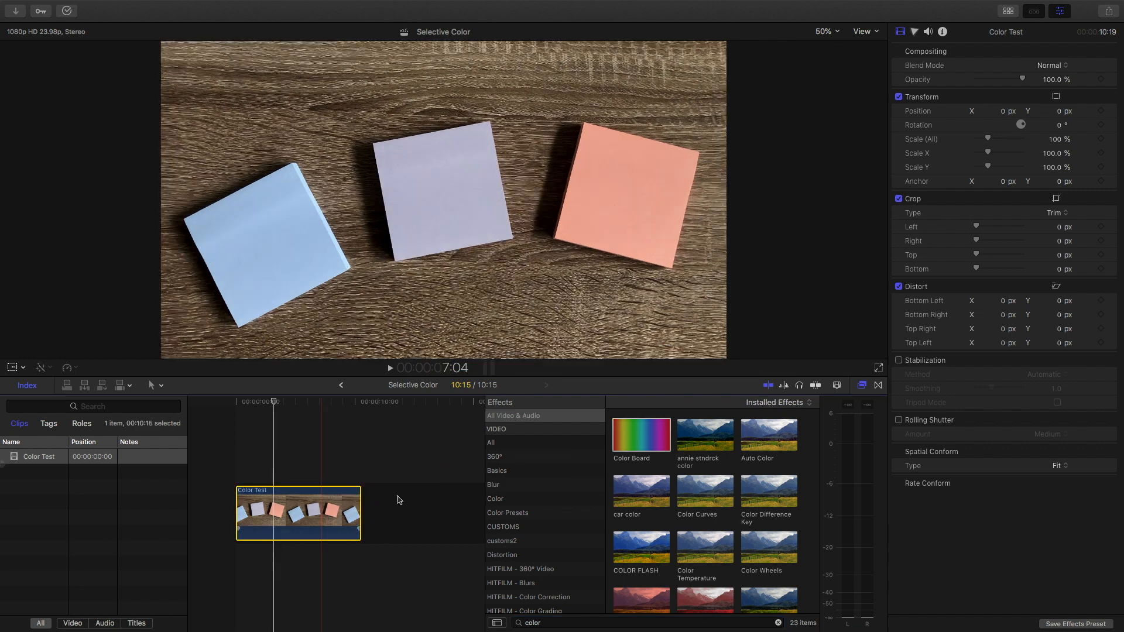
pyautogui.click(862, 385)
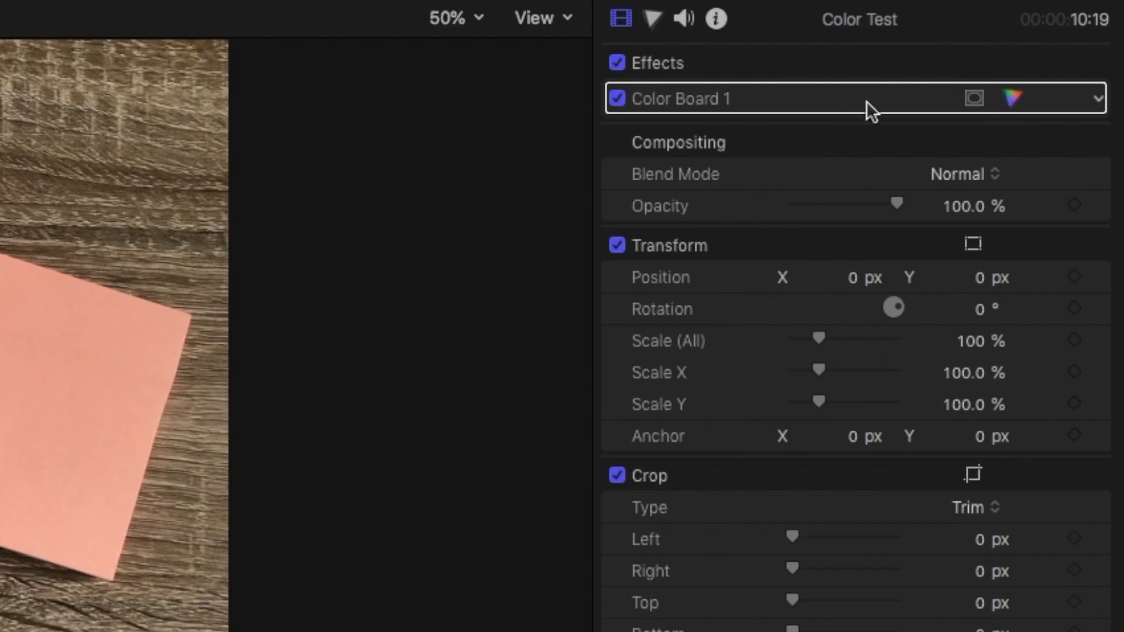
# Add a color mask to Color Board 1 and sample a large area of the salmon-orange note
pyautogui.click(838, 101)
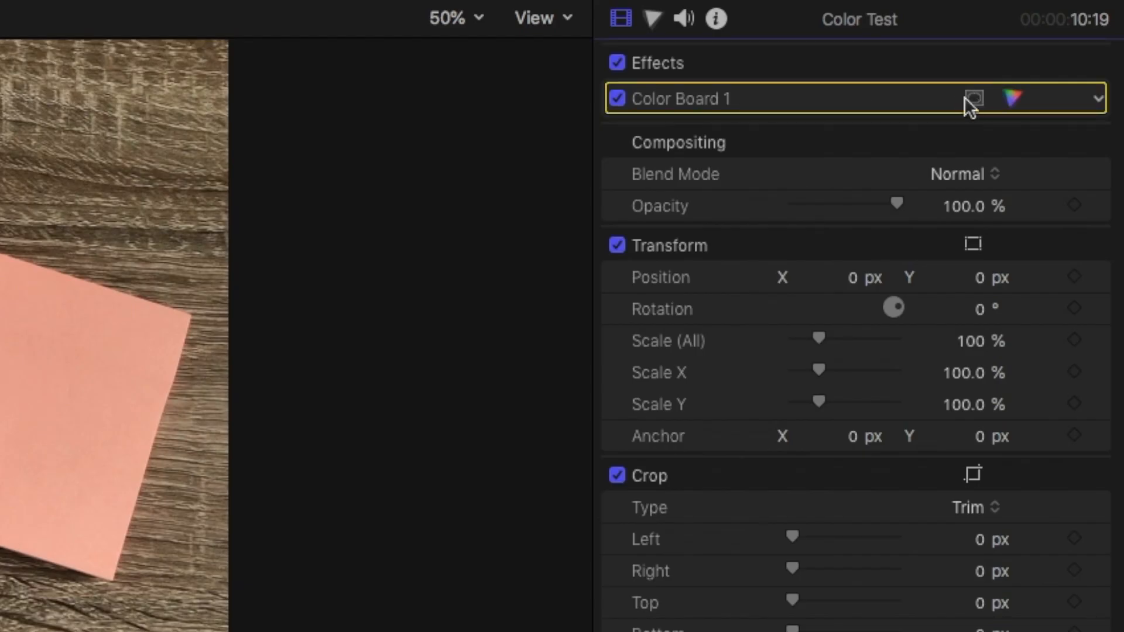
pyautogui.click(972, 100)
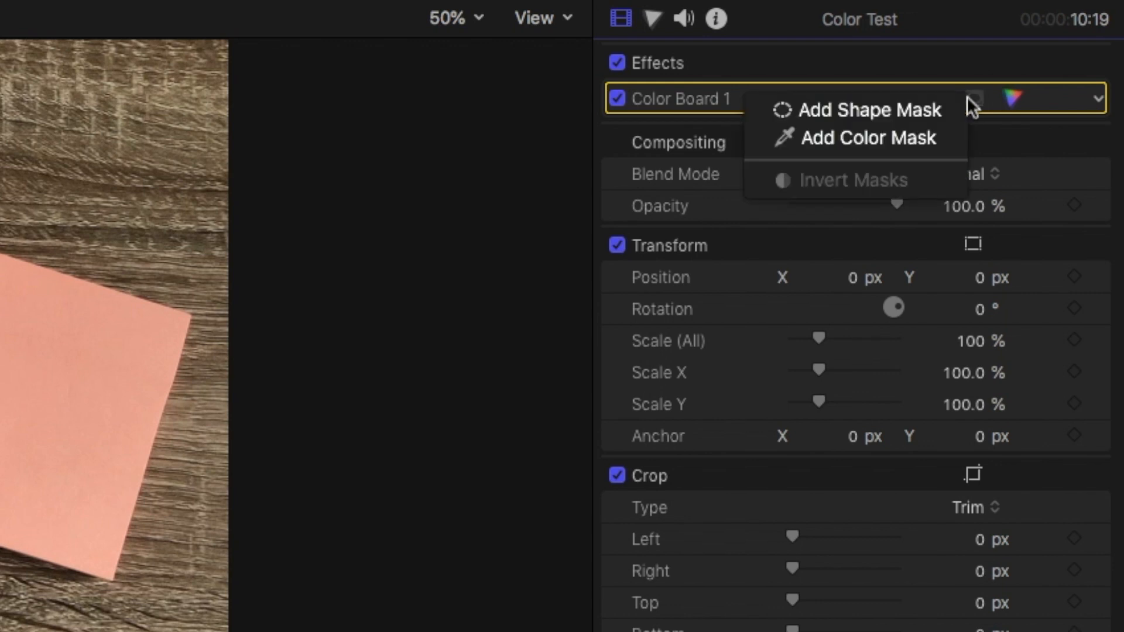
pyautogui.click(893, 142)
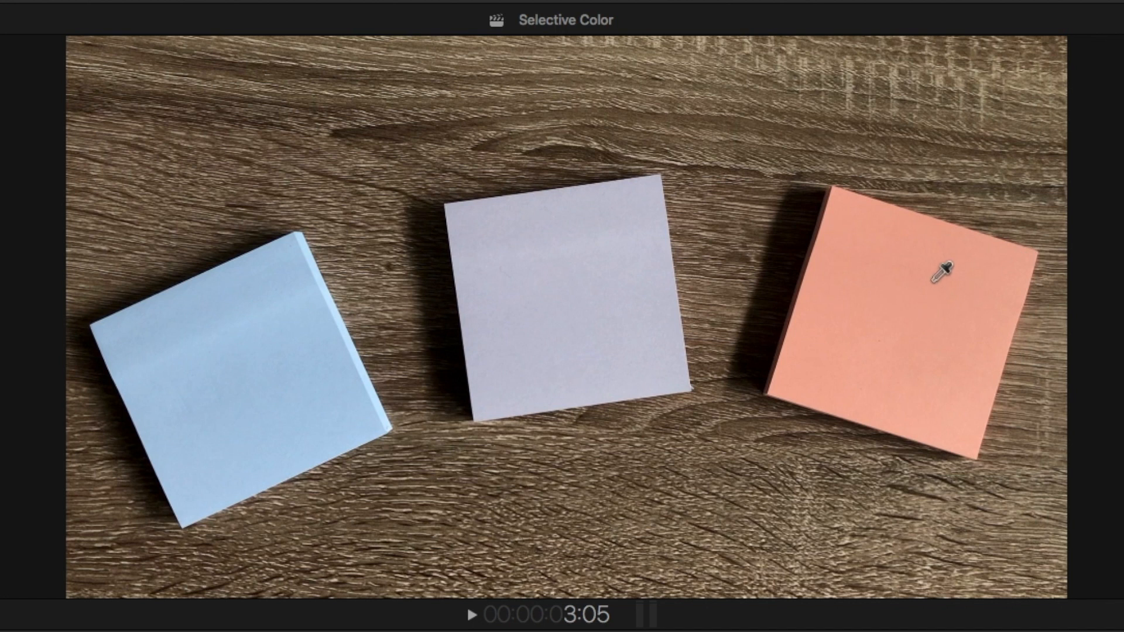
pyautogui.moveTo(886, 273); pyautogui.dragTo(967, 387)
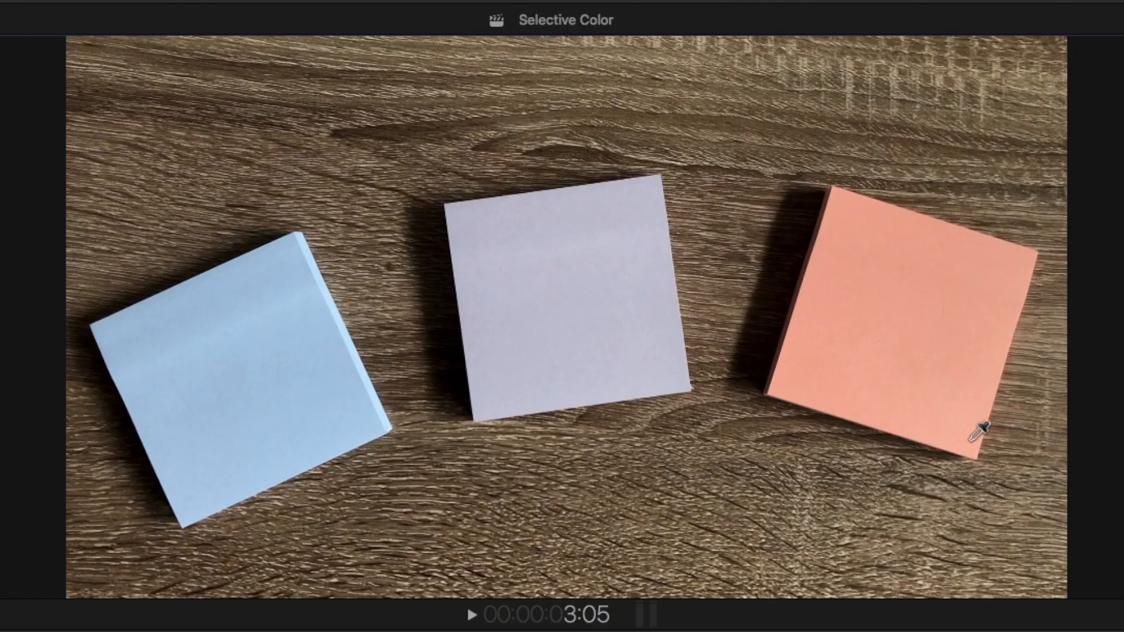
pyautogui.moveTo(909, 335); pyautogui.dragTo(982, 399)
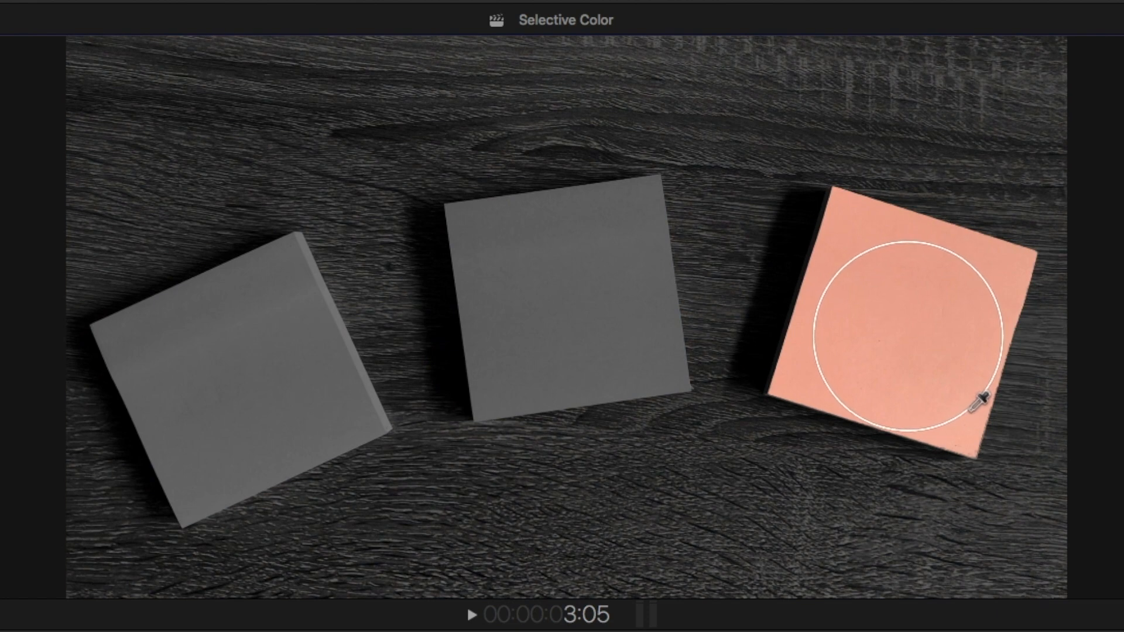
pyautogui.moveTo(982, 400); pyautogui.dragTo(982, 400)
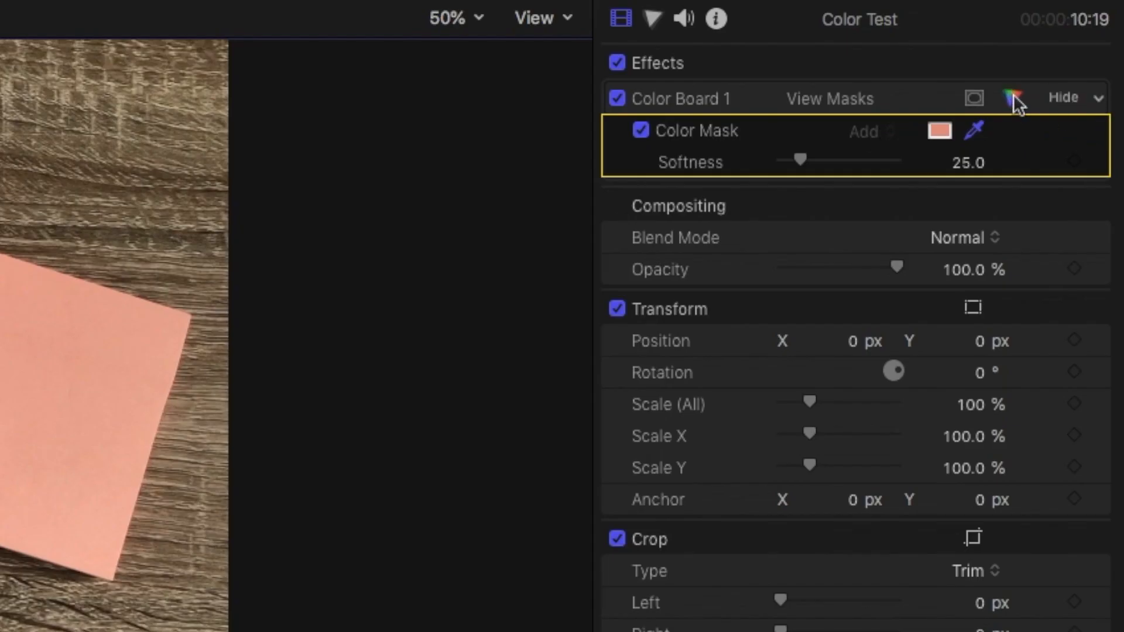
# Set the Color Board highlights inside the mask to 235° at 83%, and master saturation outside the mask to -100%
pyautogui.click(1015, 99)
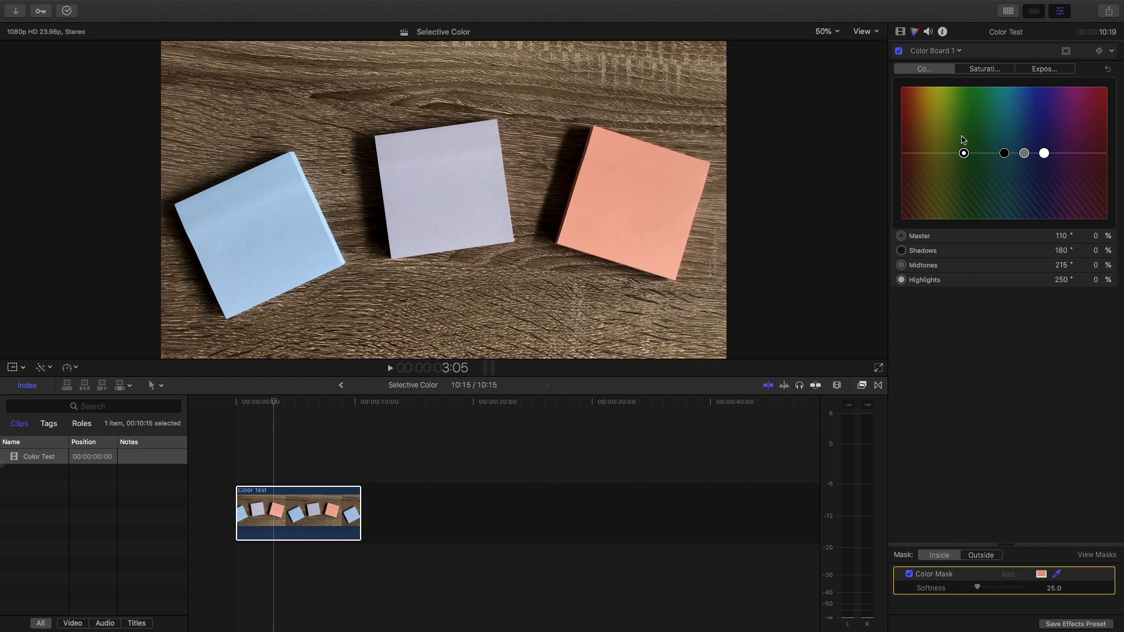
pyautogui.moveTo(1046, 155); pyautogui.dragTo(1036, 99)
pyautogui.click(983, 557)
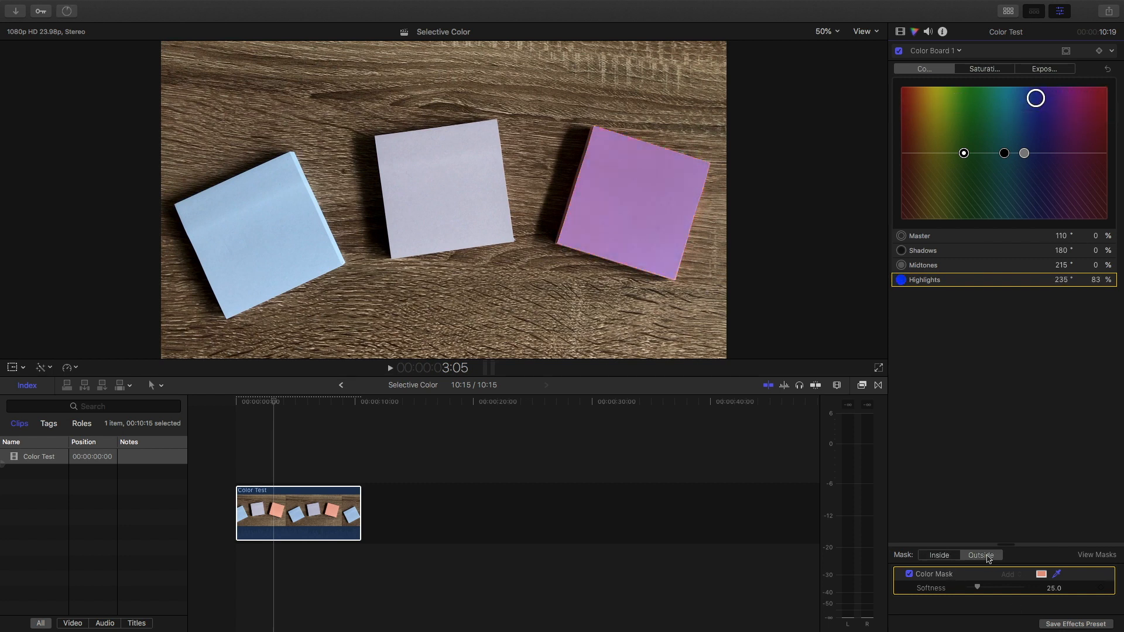
pyautogui.click(993, 70)
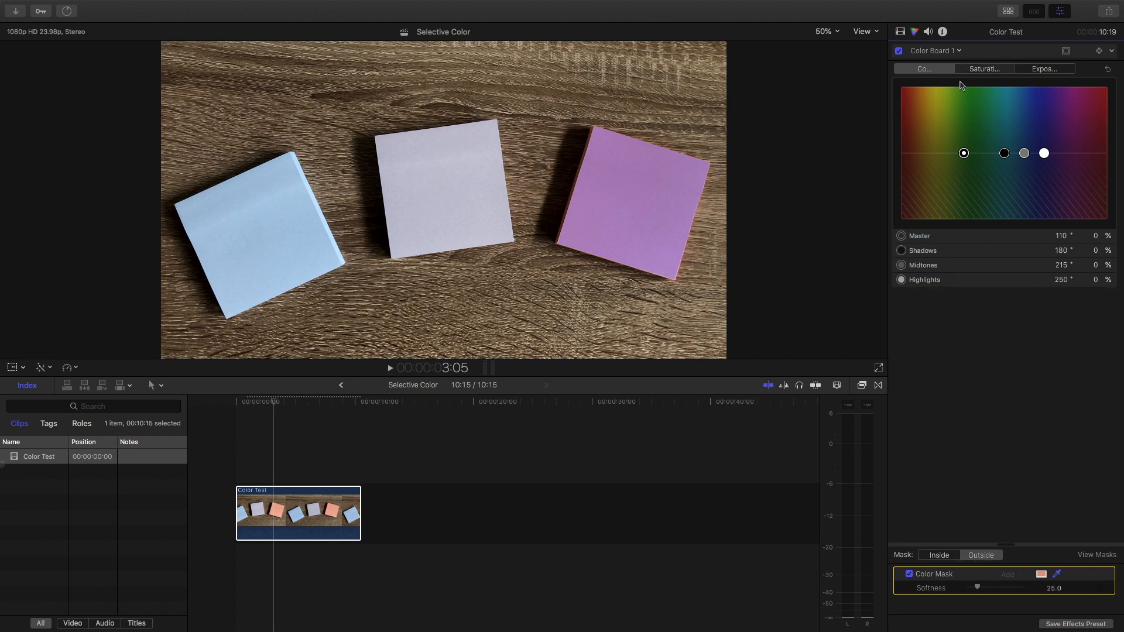
pyautogui.moveTo(909, 153); pyautogui.dragTo(909, 219)
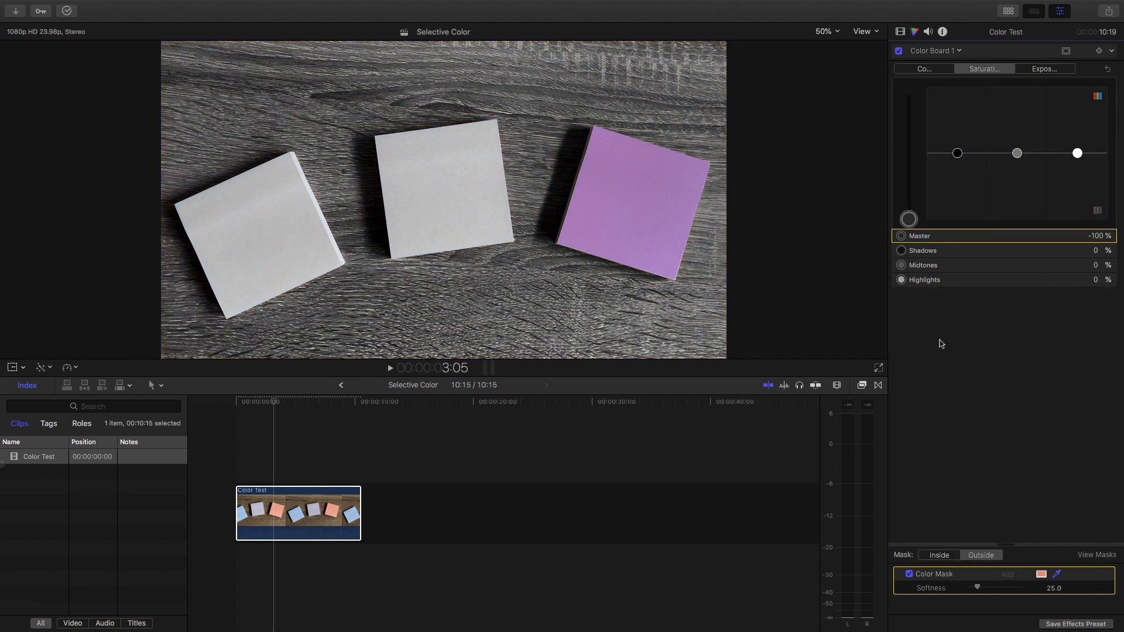
# Shift the highlights inside the mask to yellow at 71° and 90%, and set the color mask's softness to 36
pyautogui.click(922, 69)
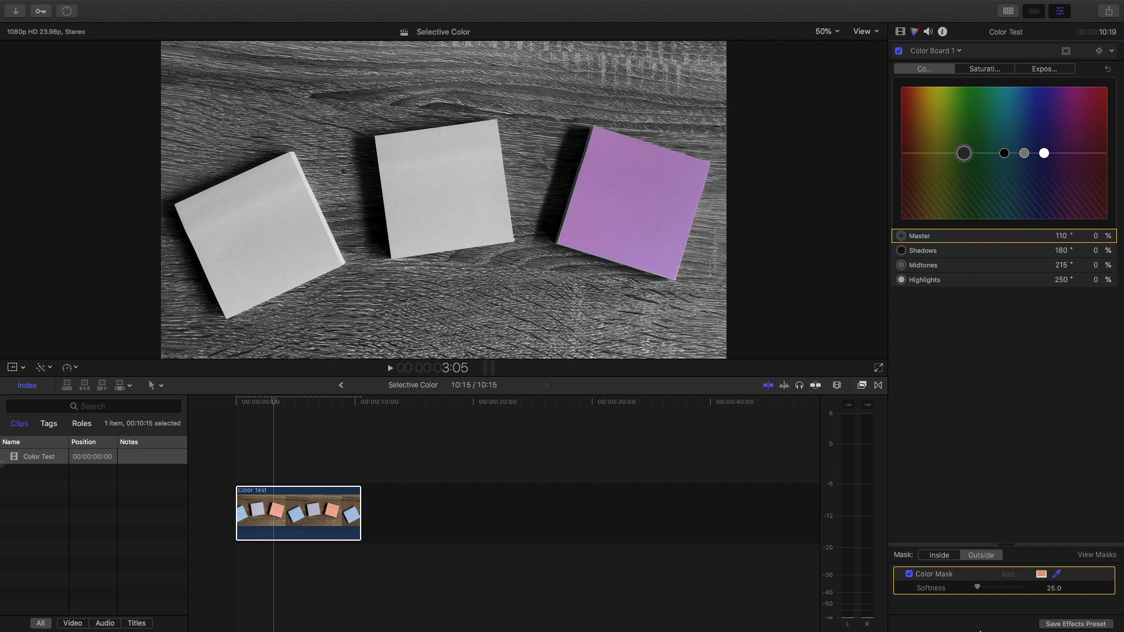
pyautogui.click(940, 555)
pyautogui.moveTo(1036, 98); pyautogui.dragTo(943, 94)
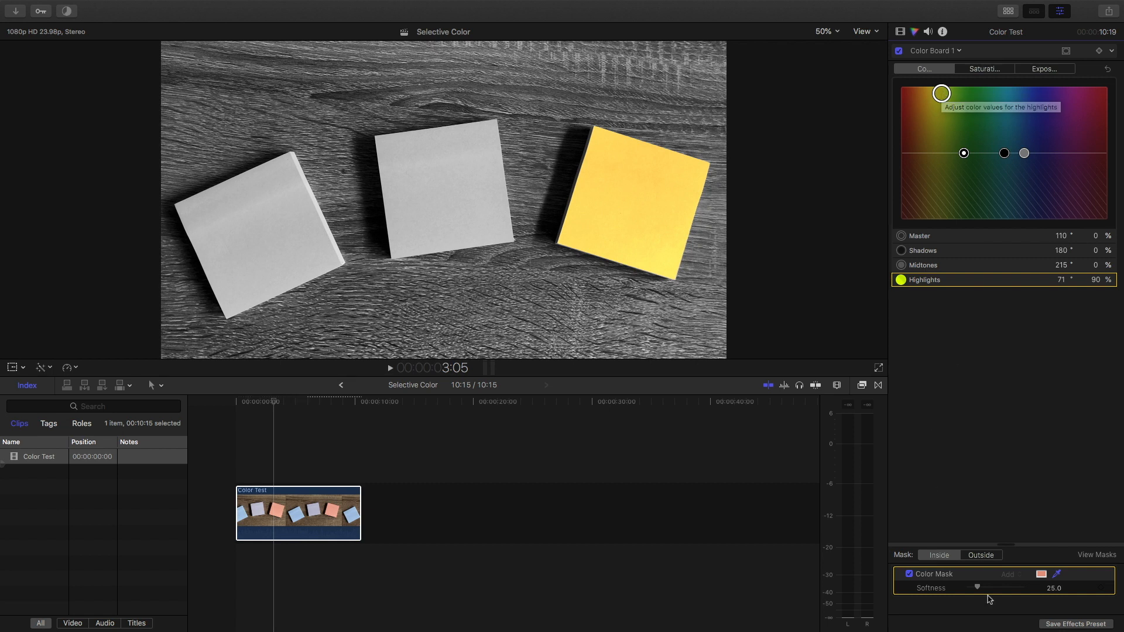
pyautogui.moveTo(977, 588); pyautogui.dragTo(989, 591)
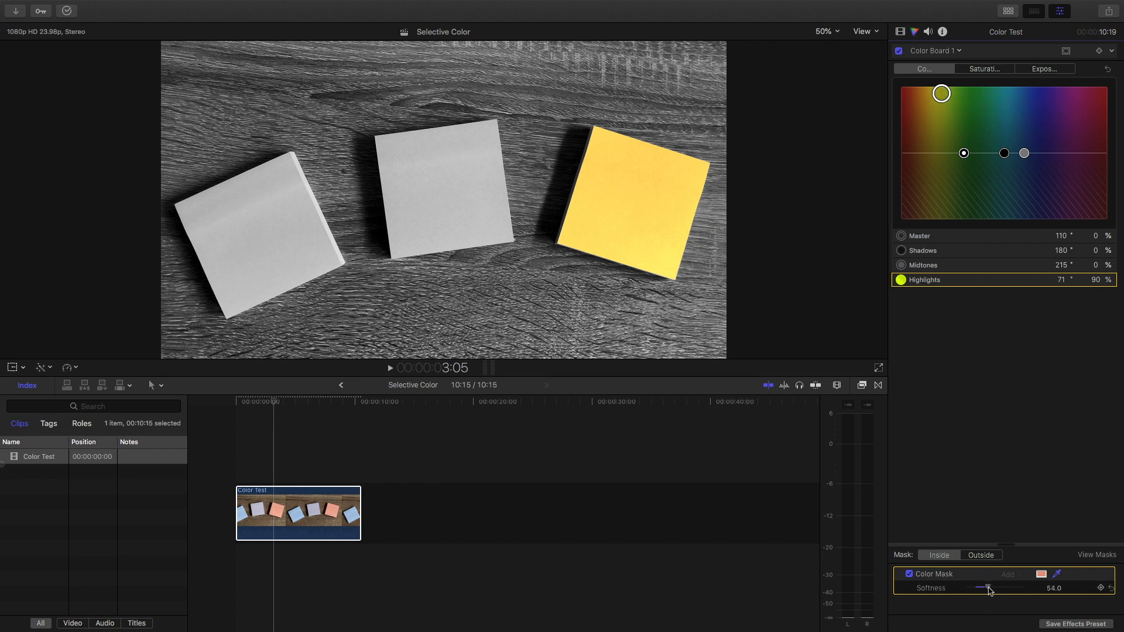
pyautogui.moveTo(989, 592)
pyautogui.mouseDown()
pyautogui.moveTo(1002, 592)
pyautogui.moveTo(983, 593)
pyautogui.mouseUp()
# Delete Color Board 1 with its mask and apply a fresh Color Board effect to the Color Test clip
pyautogui.click(901, 31)
pyautogui.click(950, 69)
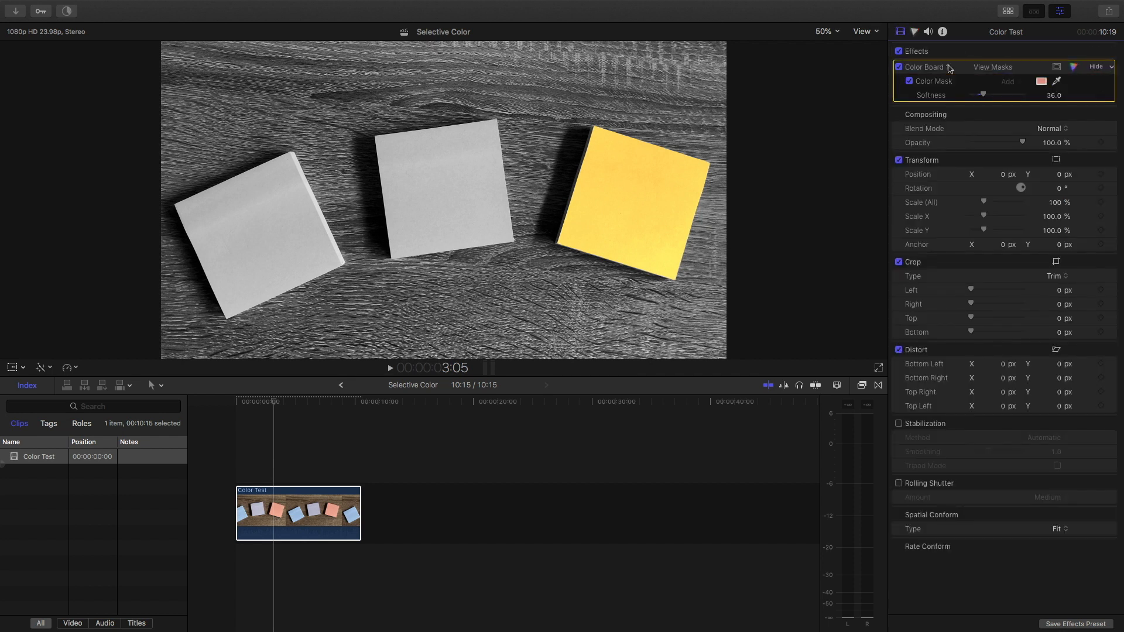
pyautogui.press('Delete')
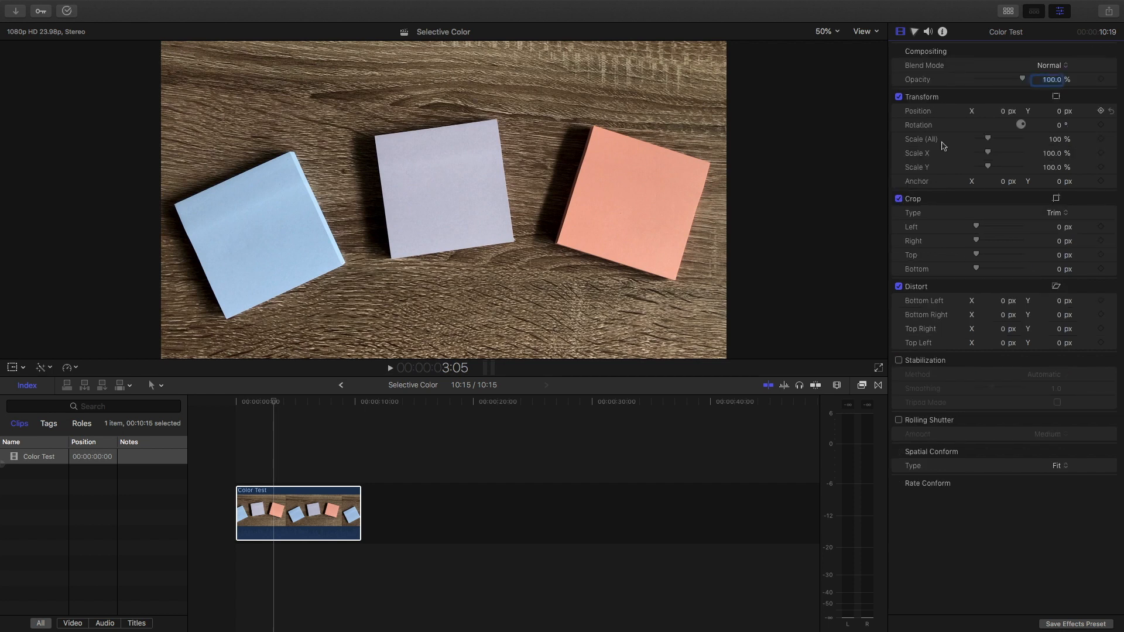
pyautogui.click(861, 386)
pyautogui.moveTo(642, 434); pyautogui.dragTo(299, 512)
pyautogui.click(862, 386)
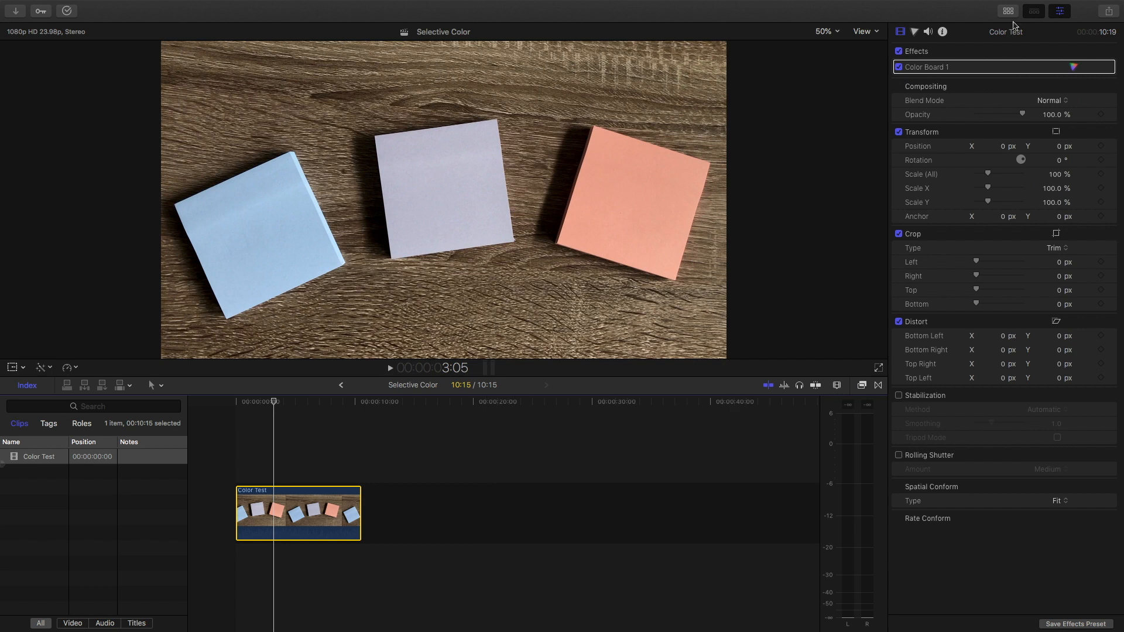
# Add a color mask to Color Board 1 and sample the brown wood below the middle note
pyautogui.click(1056, 68)
pyautogui.click(1013, 87)
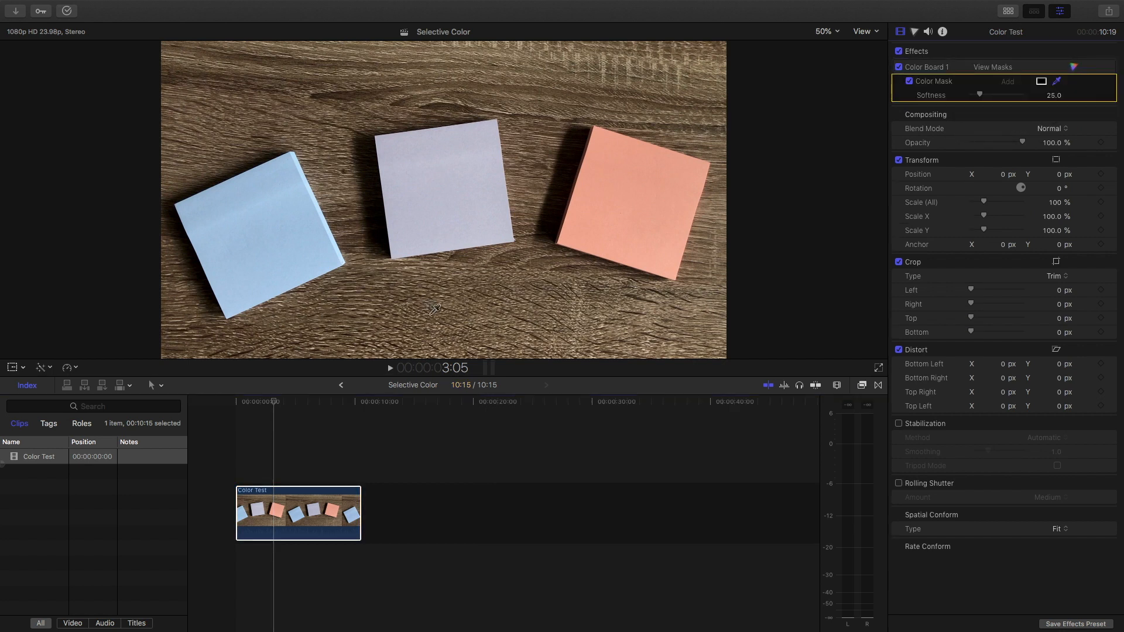
pyautogui.moveTo(431, 312); pyautogui.dragTo(463, 317)
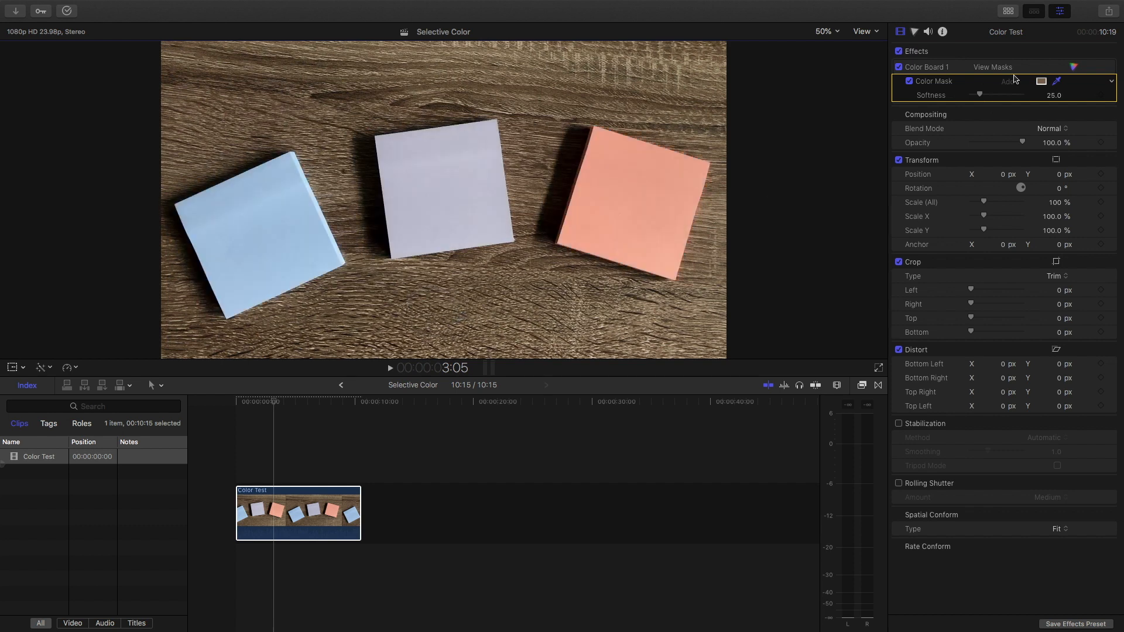
# Adjust the masked wood's color and saturation in Color Board 1, and set its master exposure to -10%
pyautogui.click(1073, 68)
pyautogui.moveTo(965, 154); pyautogui.dragTo(947, 182)
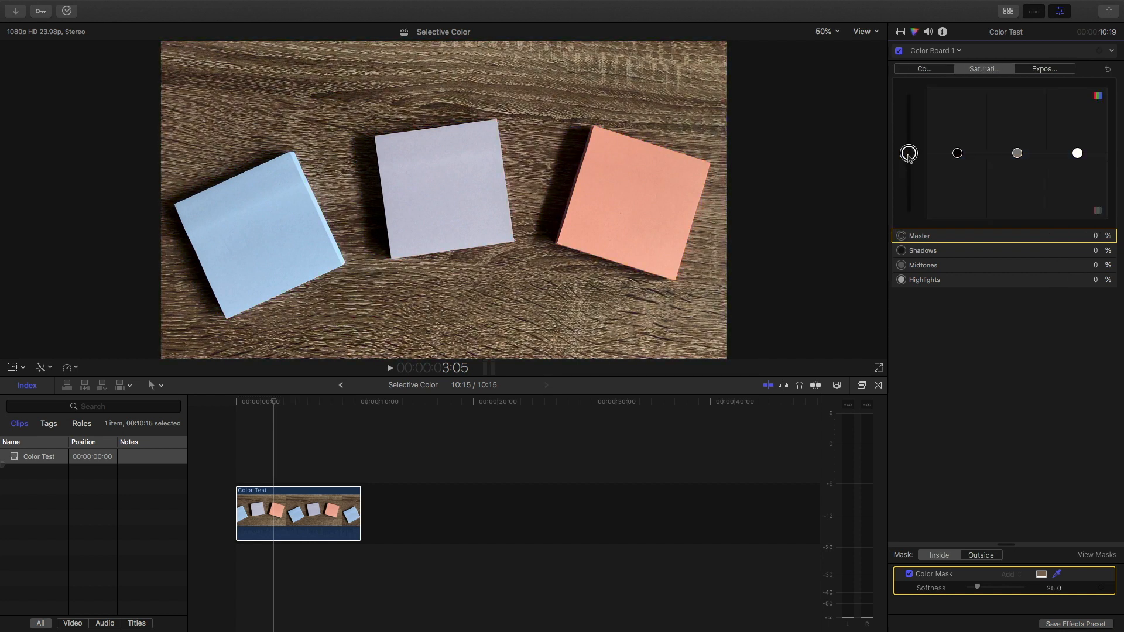
pyautogui.moveTo(909, 155)
pyautogui.mouseDown()
pyautogui.moveTo(908, 114)
pyautogui.moveTo(909, 220)
pyautogui.moveTo(908, 127)
pyautogui.moveTo(908, 171)
pyautogui.moveTo(908, 128)
pyautogui.moveTo(909, 159)
pyautogui.mouseUp()
pyautogui.click(1048, 69)
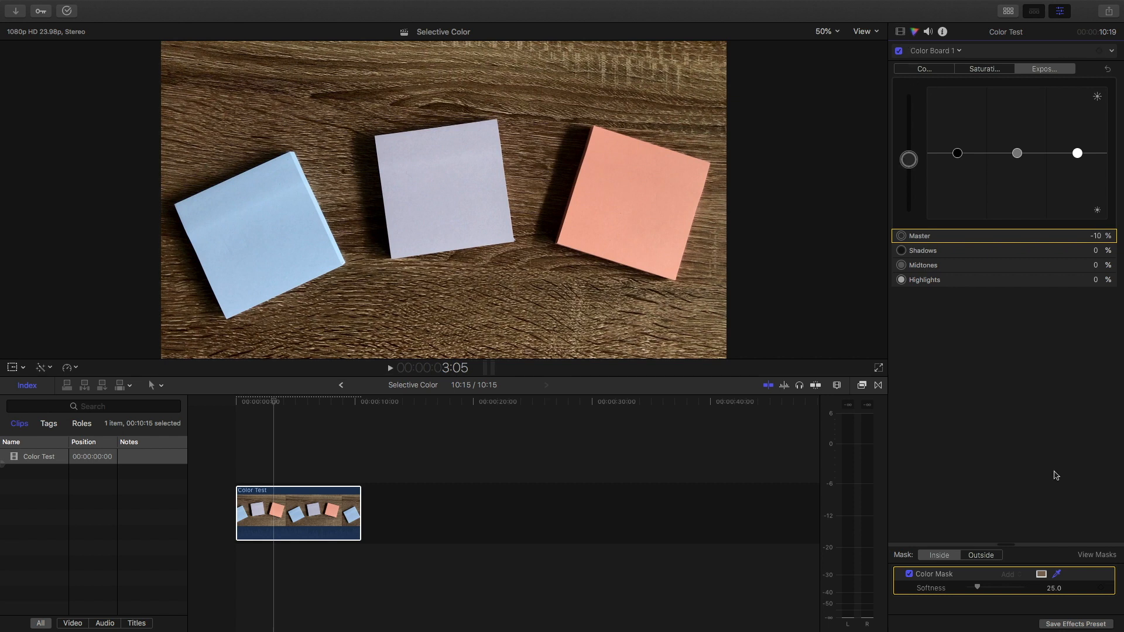
# Apply a second Color Board to the clip and add a color mask sampled from the light blue note
pyautogui.click(864, 386)
pyautogui.moveTo(625, 440); pyautogui.dragTo(288, 498)
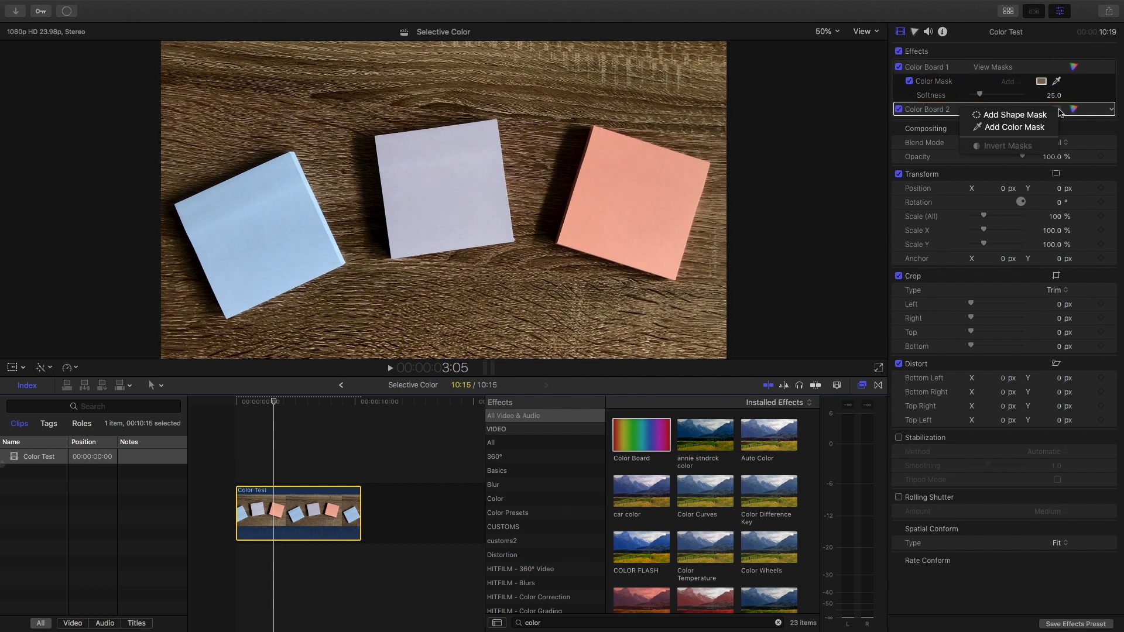
pyautogui.click(1026, 133)
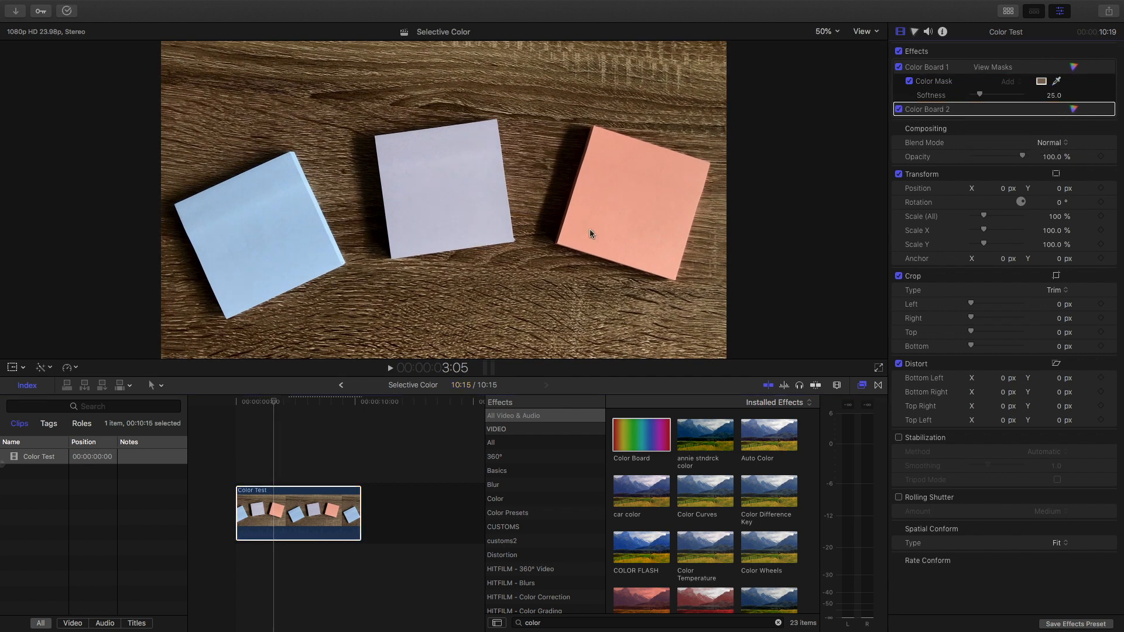
pyautogui.moveTo(223, 221); pyautogui.dragTo(310, 249)
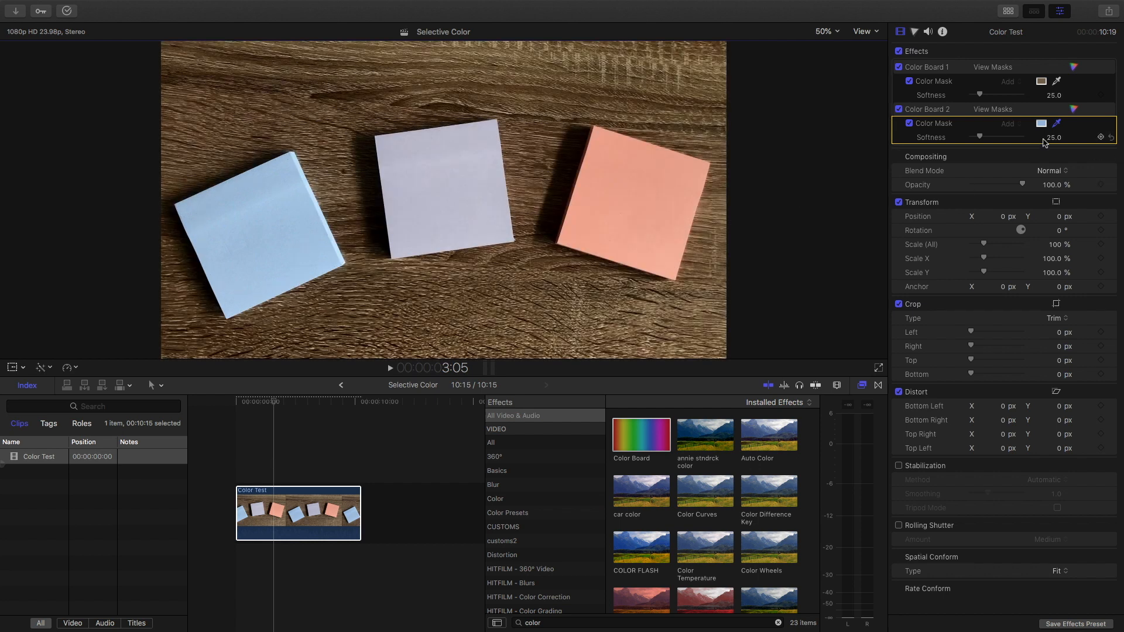
# Set the master color inside Color Board 2's mask to 36° at 83% to turn the blue note yellow-orange
pyautogui.click(1074, 110)
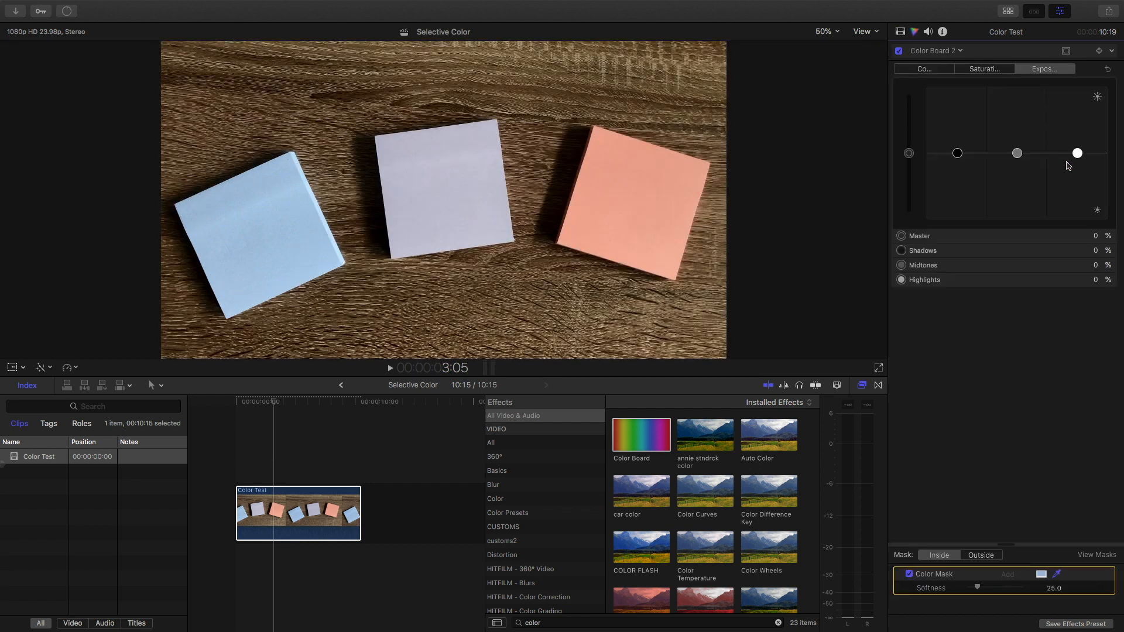
pyautogui.click(925, 69)
pyautogui.moveTo(961, 153); pyautogui.dragTo(921, 98)
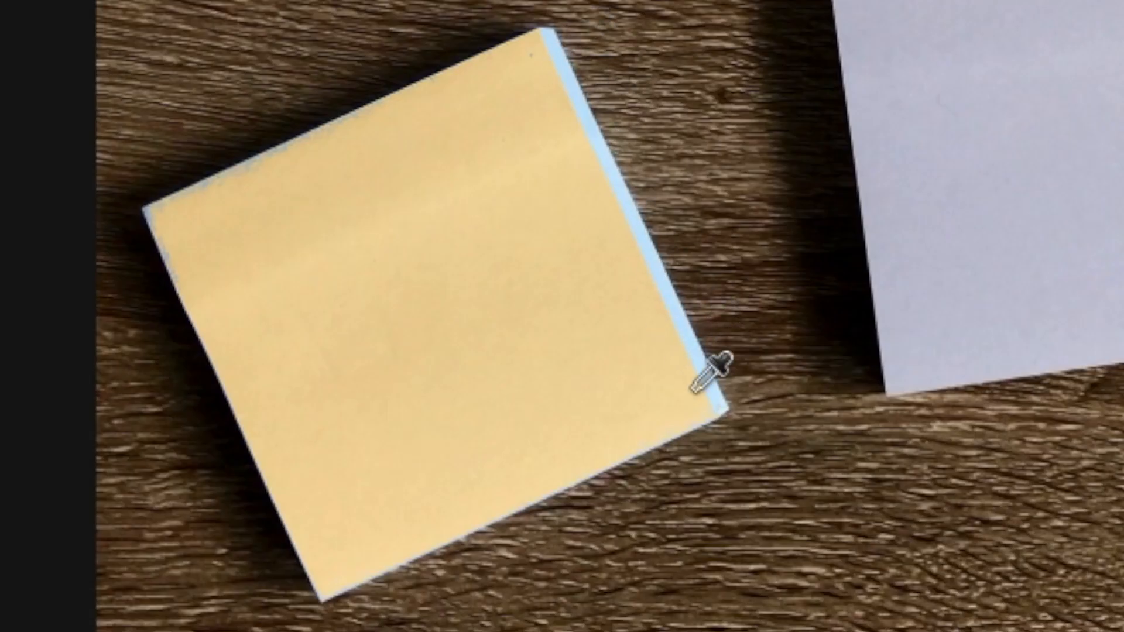
# Extend the mask's color sample over the blue note's edge and reset the master color to 110° at 0%
pyautogui.moveTo(532, 113); pyautogui.dragTo(574, 144)
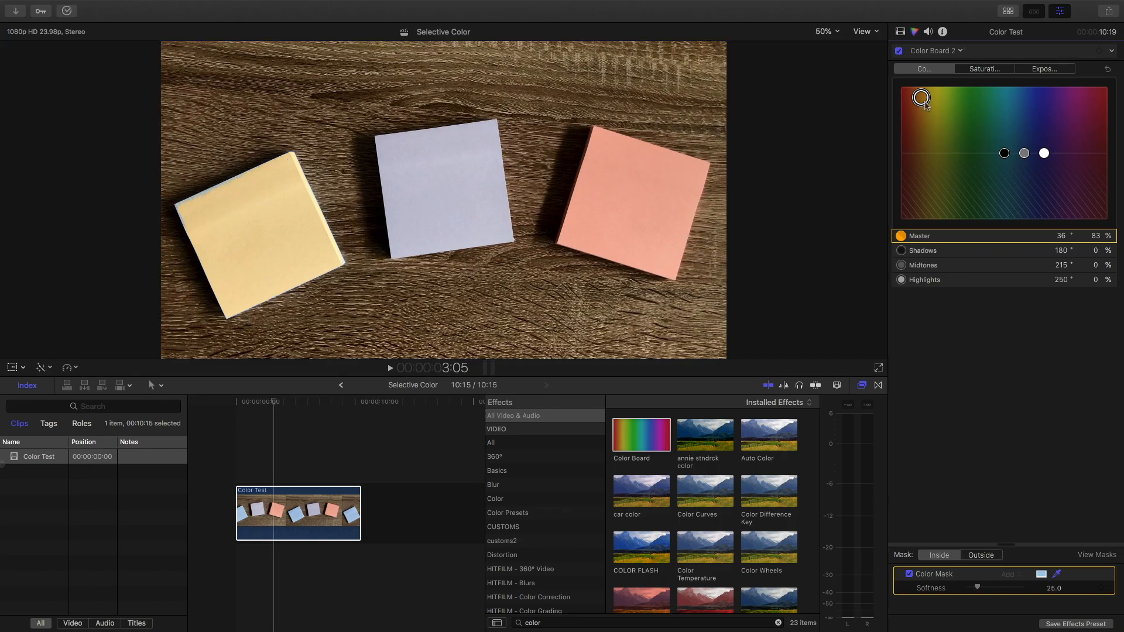
pyautogui.moveTo(925, 105); pyautogui.dragTo(1015, 128)
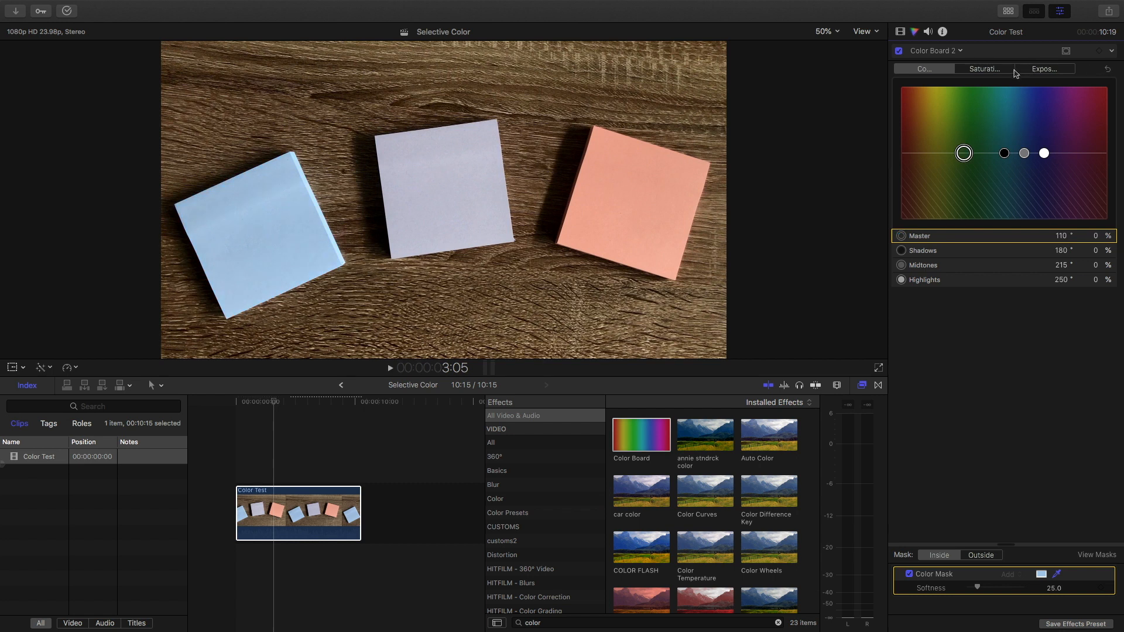
# Raise the blue note's master saturation past 45% and set the color mask's softness to 43
pyautogui.click(984, 68)
pyautogui.moveTo(913, 155); pyautogui.dragTo(909, 124)
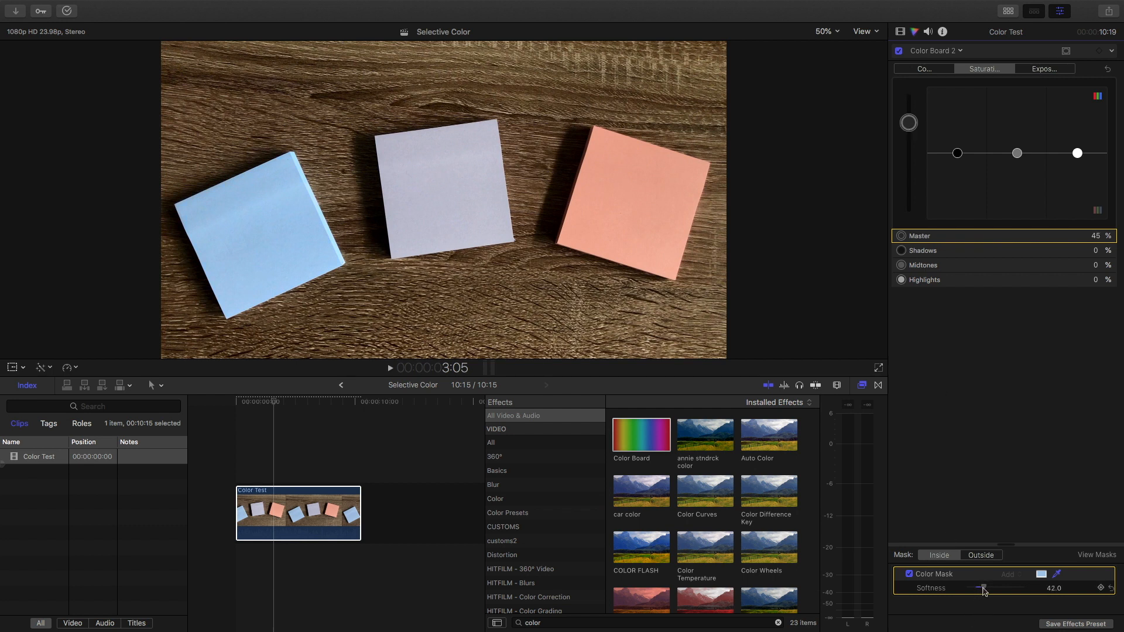
pyautogui.moveTo(909, 123)
pyautogui.mouseDown()
pyautogui.moveTo(908, 97)
pyautogui.moveTo(908, 220)
pyautogui.moveTo(909, 113)
pyautogui.mouseUp()
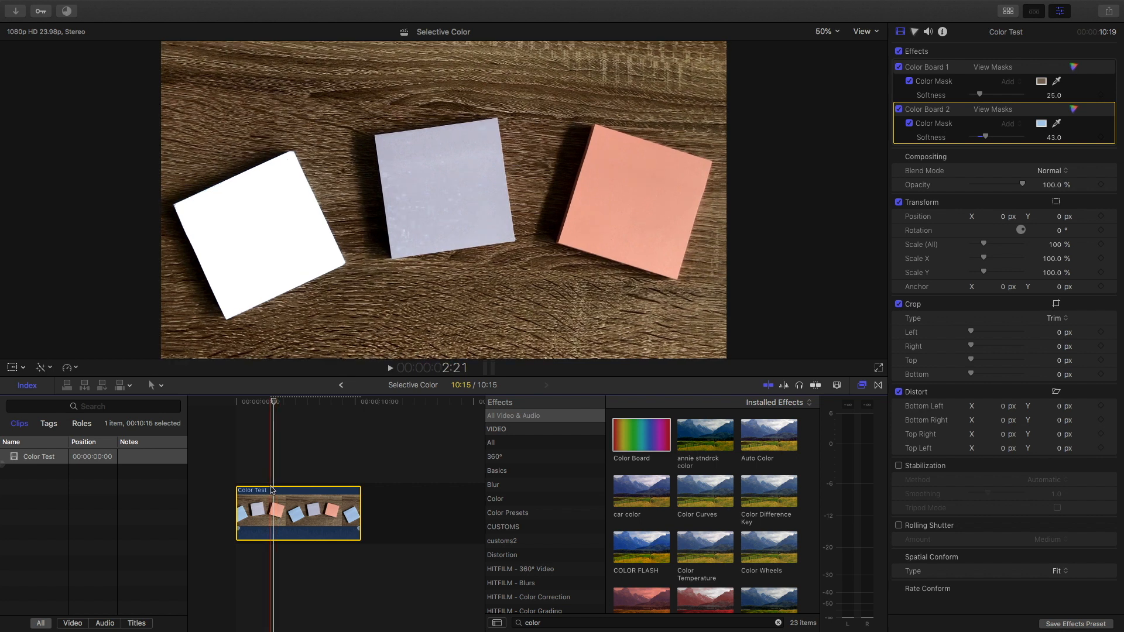
# Reselect the Color Test clip and move the playhead slightly earlier, just under 3 seconds in
pyautogui.click(271, 480)
pyautogui.click(271, 496)
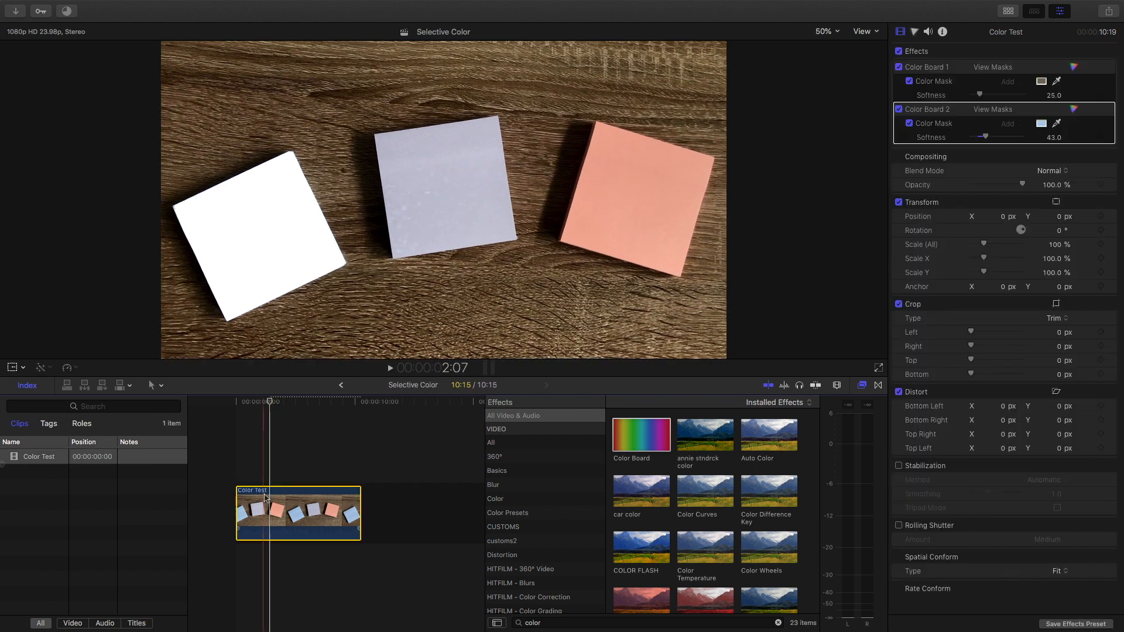